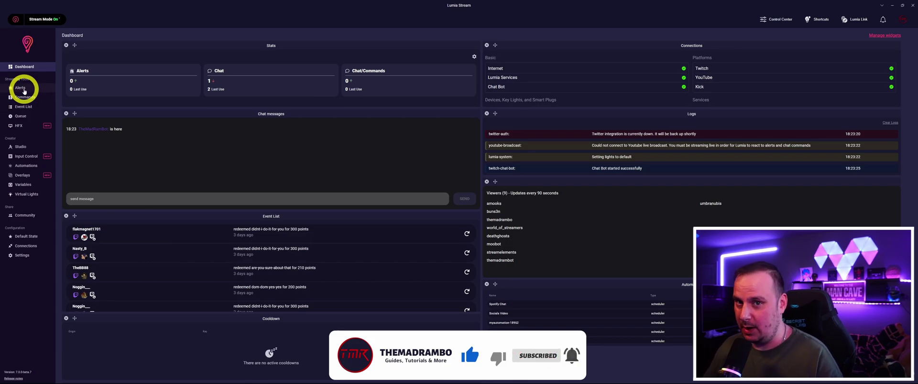
Open the Twitch Entrance alert settings and check its Preference, which stays Twitch
left_click(23, 89)
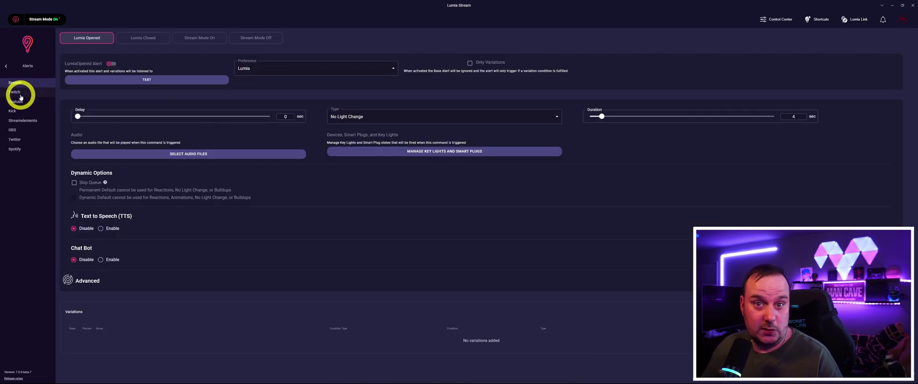
left_click(20, 94)
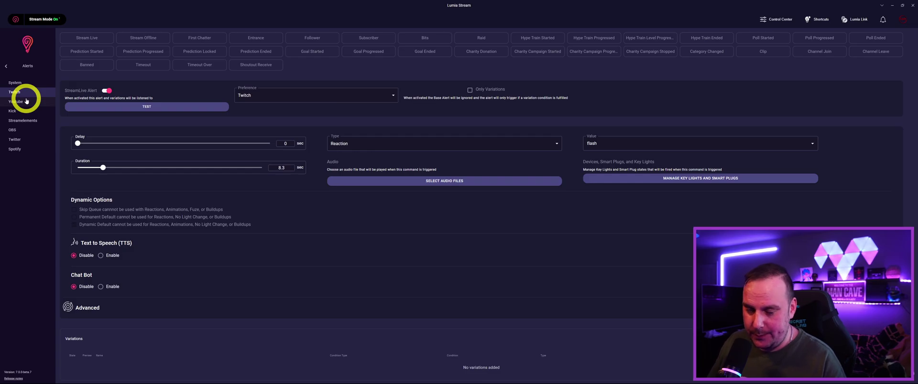
left_click(266, 40)
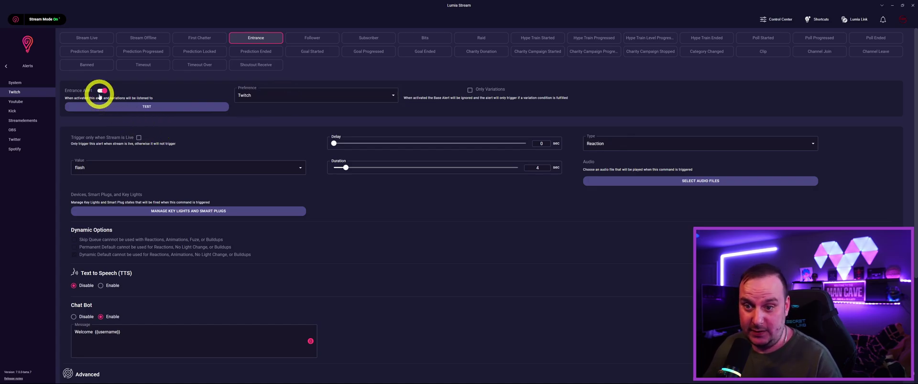
left_click(275, 101)
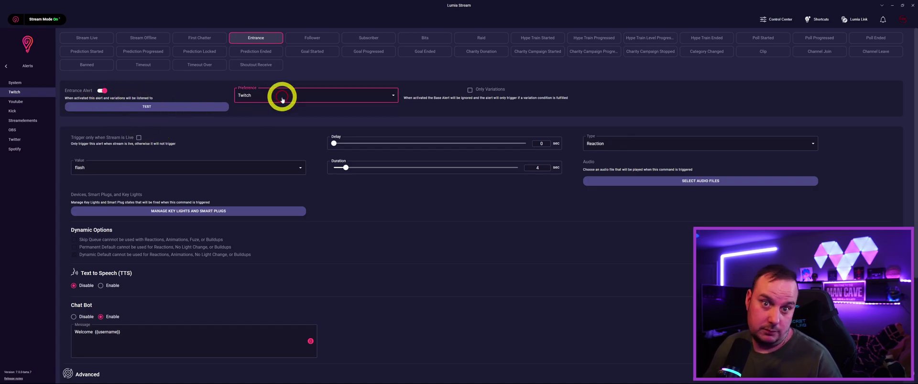
left_click(277, 111)
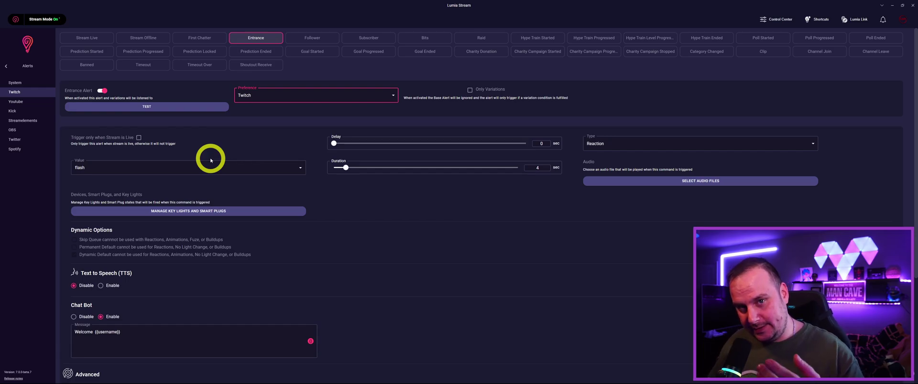
Keep the light type as Reaction and pick rgb from the reaction values
left_click(349, 157)
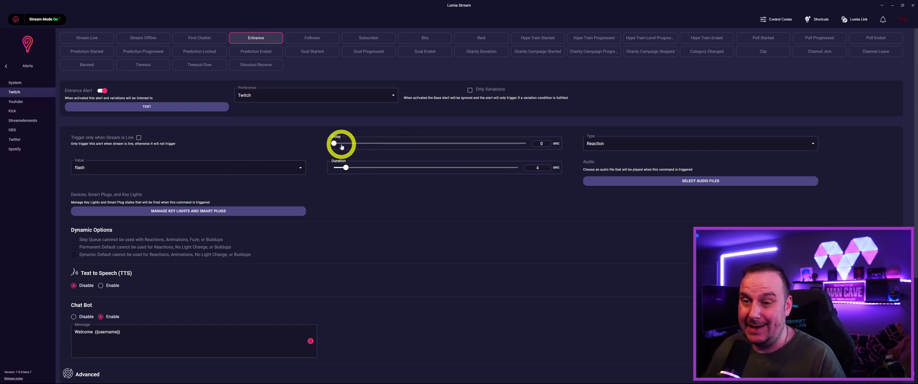
mouse_move(336, 146)
left_mouse_down()
mouse_move(375, 148)
mouse_move(334, 158)
left_mouse_up()
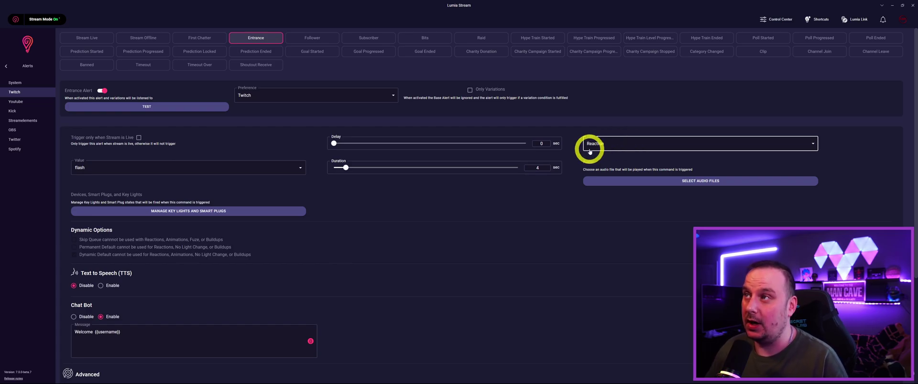
left_click(615, 144)
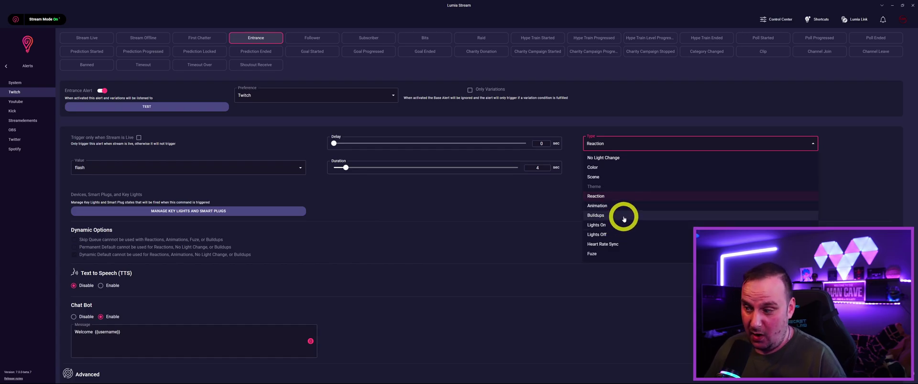
left_click(486, 188)
left_click(276, 174)
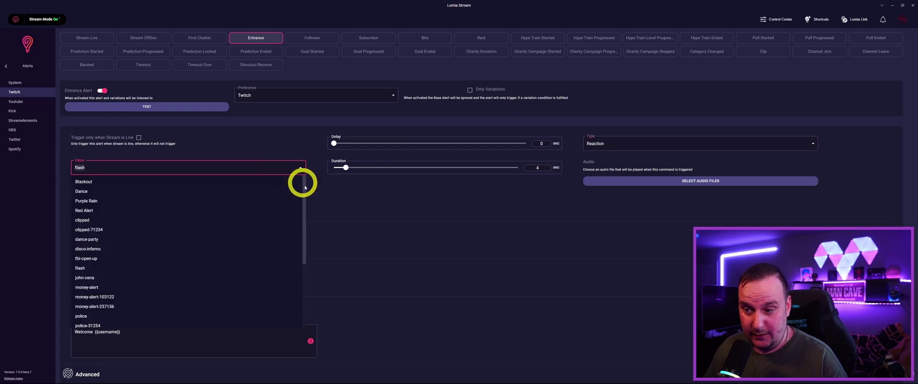
mouse_move(305, 189)
left_mouse_down()
mouse_move(304, 280)
mouse_move(299, 193)
left_mouse_up()
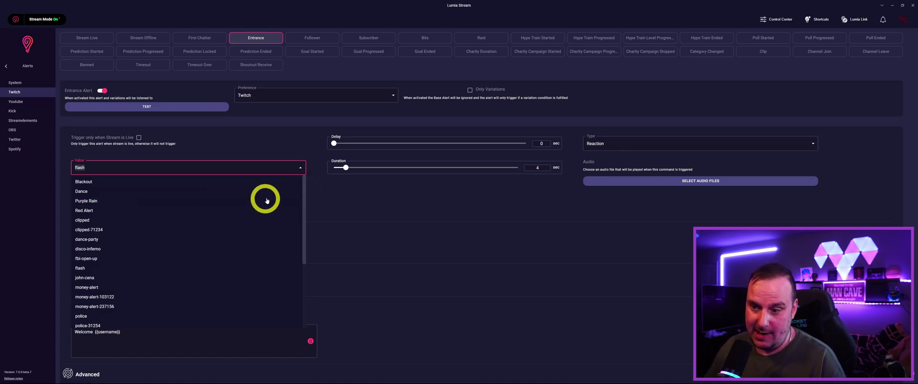
left_click_drag(303, 184, 303, 278)
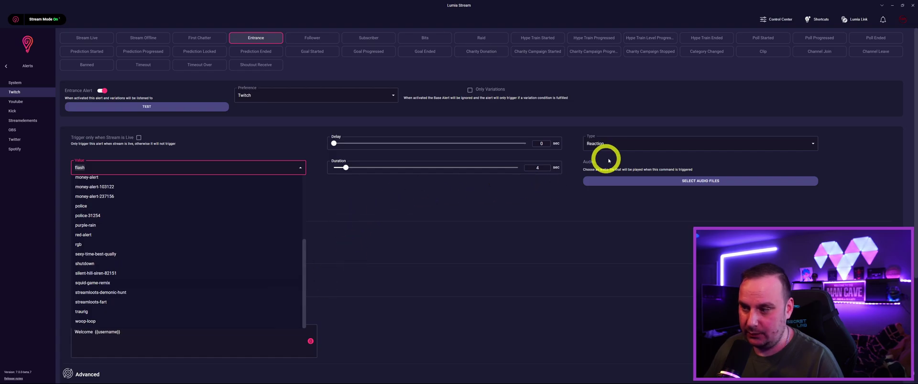
Switch the light change type to Animation, then back to Reaction
left_click(622, 144)
left_click(611, 207)
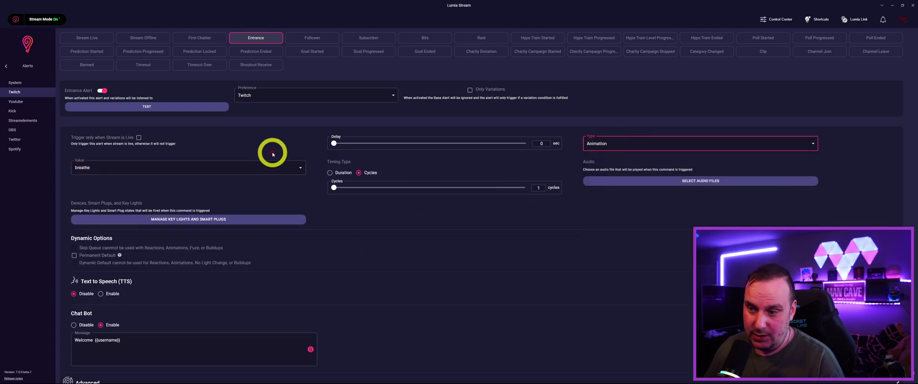
left_click(299, 167)
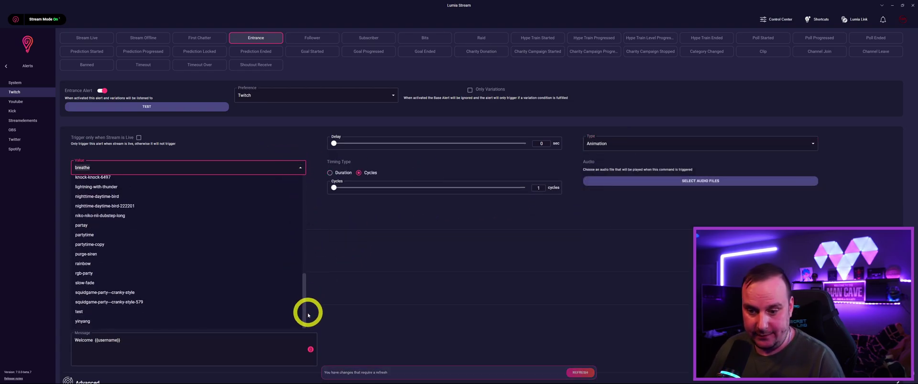
scroll(305, 249, "up", 5)
left_click(670, 144)
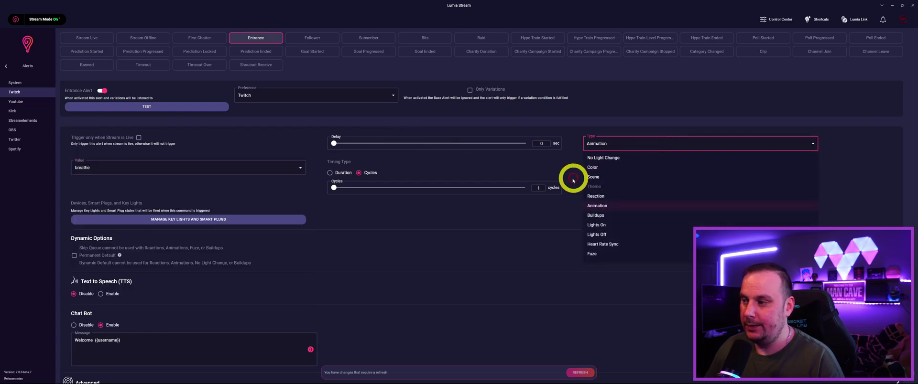
left_click(596, 196)
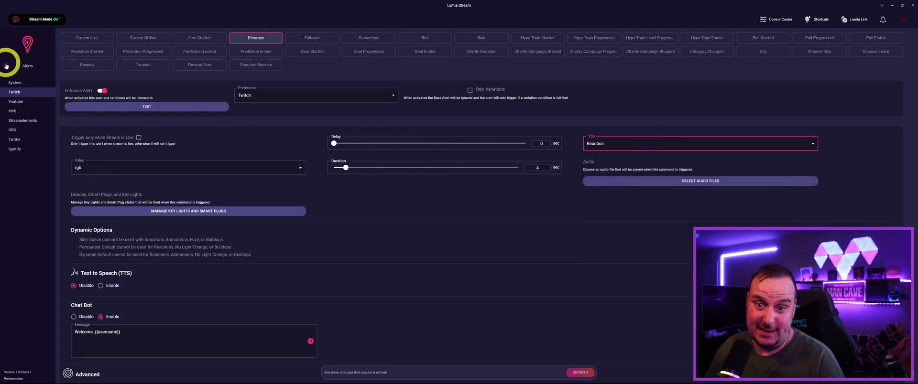
left_click(27, 66)
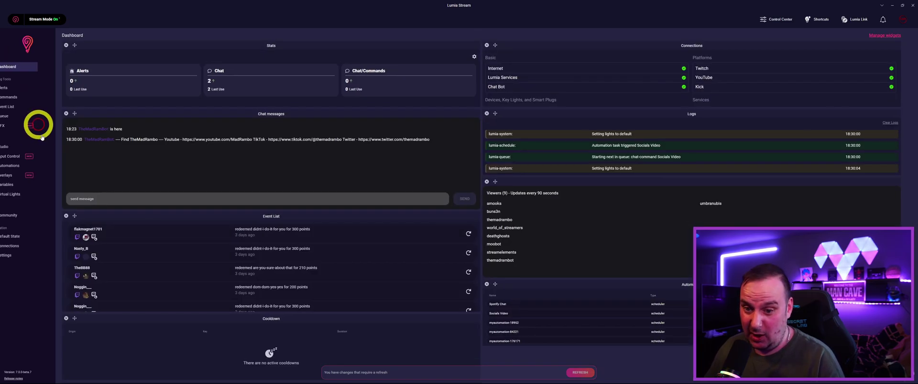
left_click(22, 215)
left_click(124, 43)
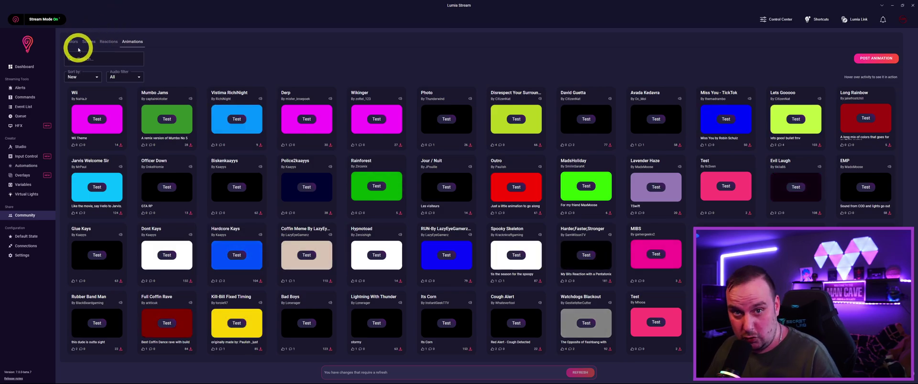
left_click(21, 88)
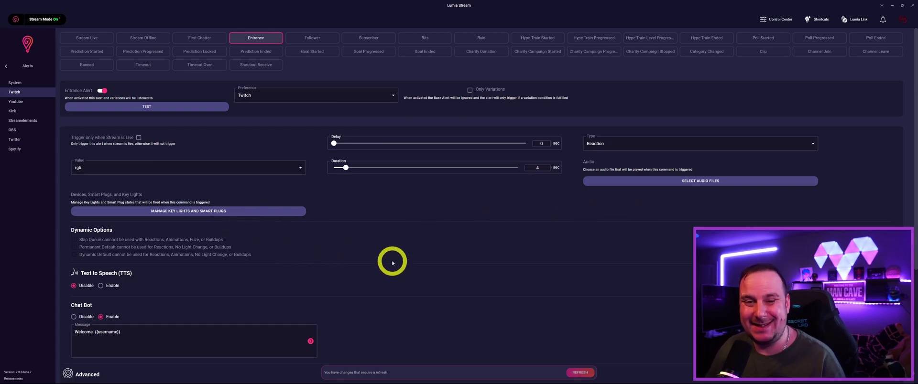
scroll(392, 263, "down", 3)
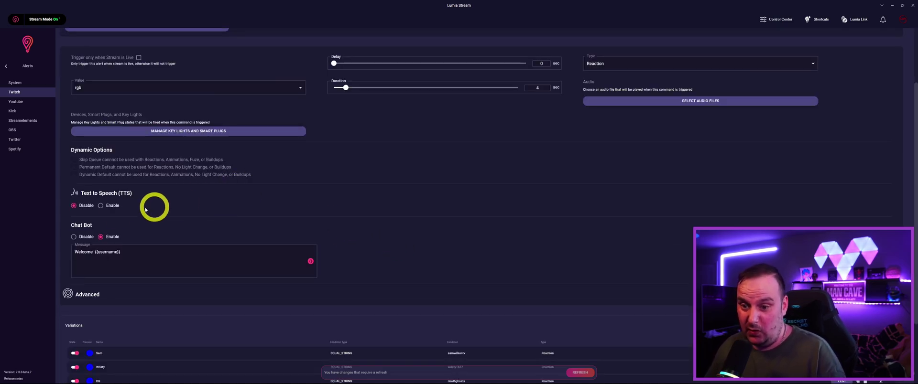
left_click(102, 206)
left_click(139, 239)
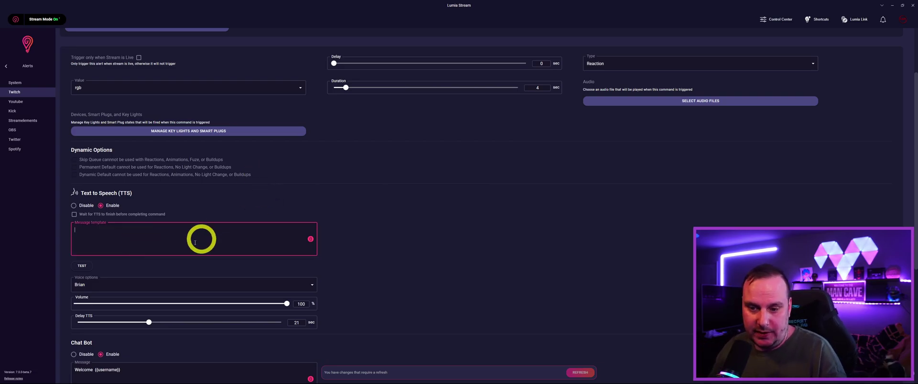
left_click(172, 286)
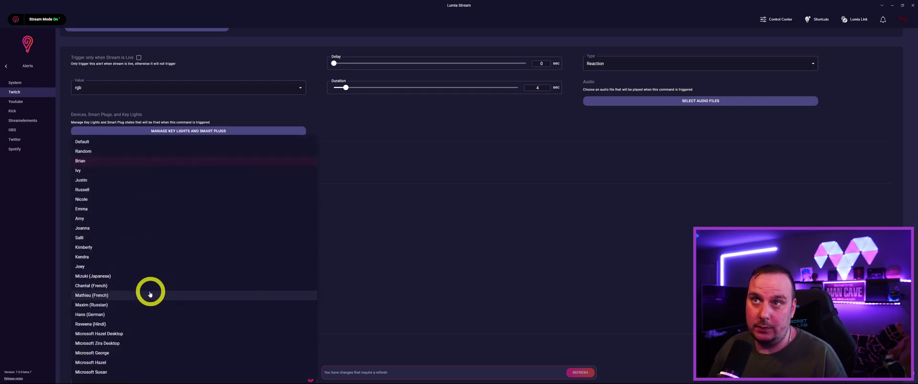
left_click(164, 314)
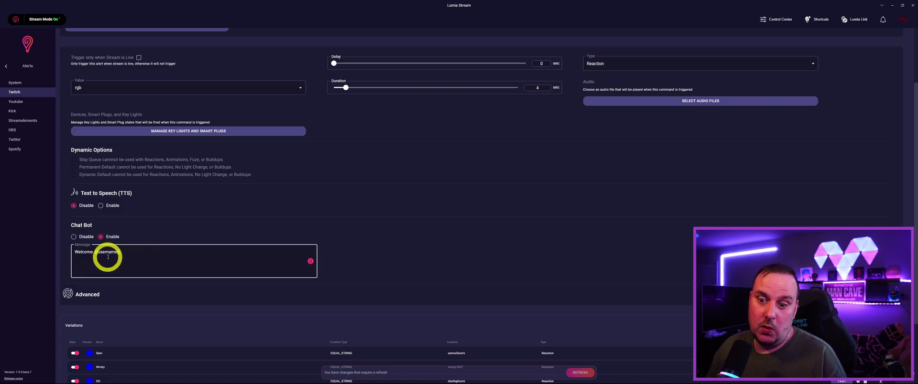
mouse_move(93, 252)
left_mouse_down()
mouse_move(73, 250)
mouse_move(93, 254)
left_mouse_up()
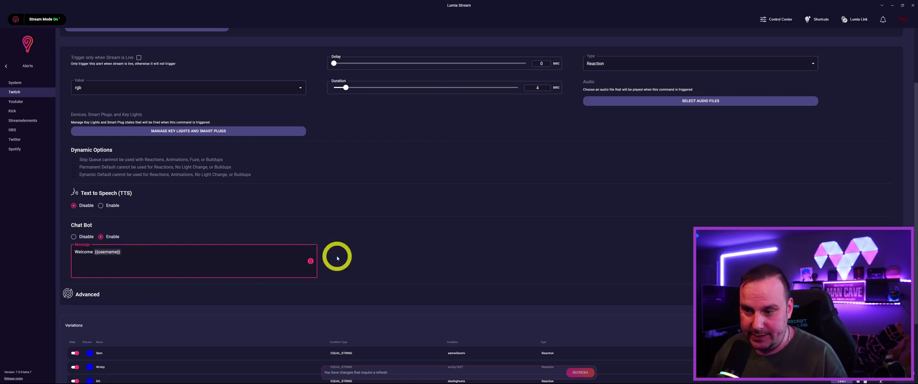
scroll(571, 230, "down", 2)
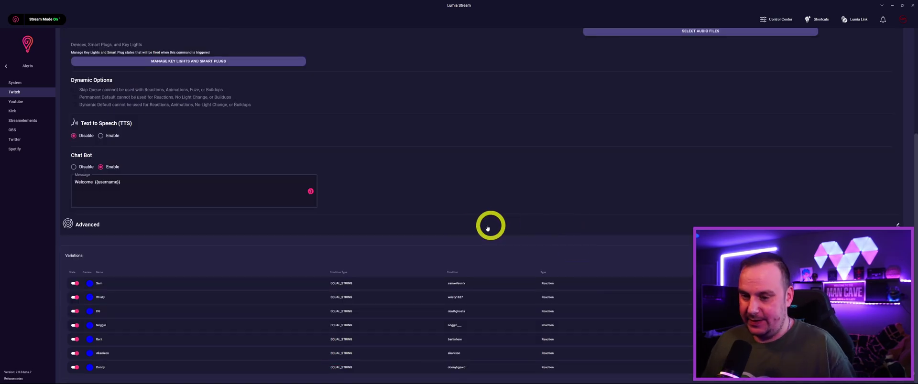
Start a Send Hud Effect (HFX) overlay action on the HUD overlay for the Entrance alert
left_click(471, 233)
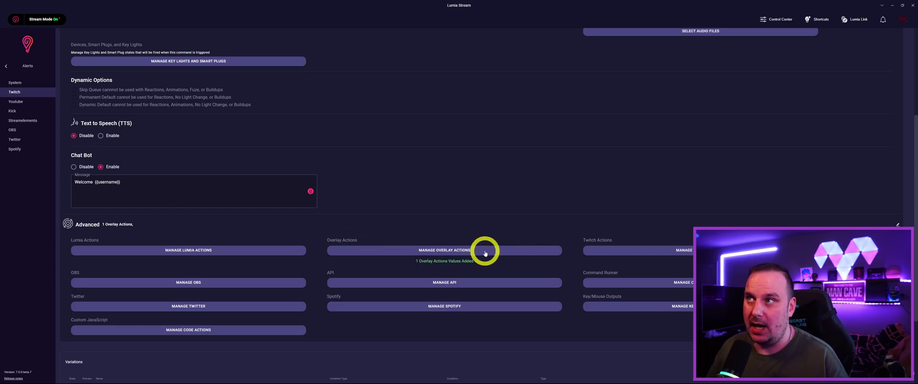
left_click(485, 254)
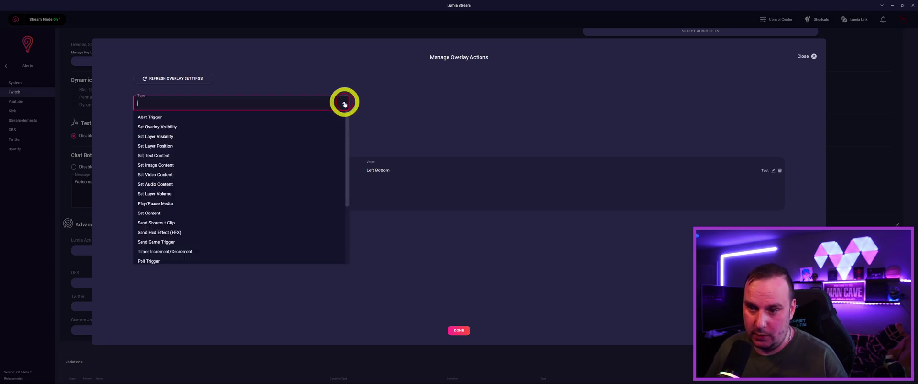
left_click(171, 234)
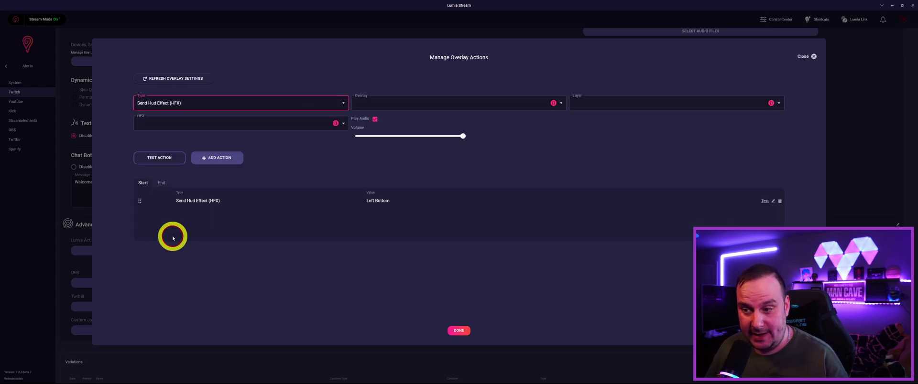
left_click(558, 101)
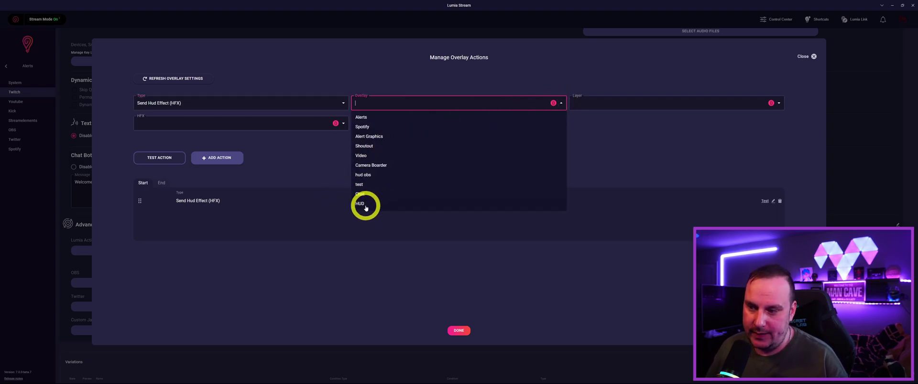
left_click(366, 207)
Set the layer to Left Bottom and search the HUD effect list for 'pe'
left_click(778, 103)
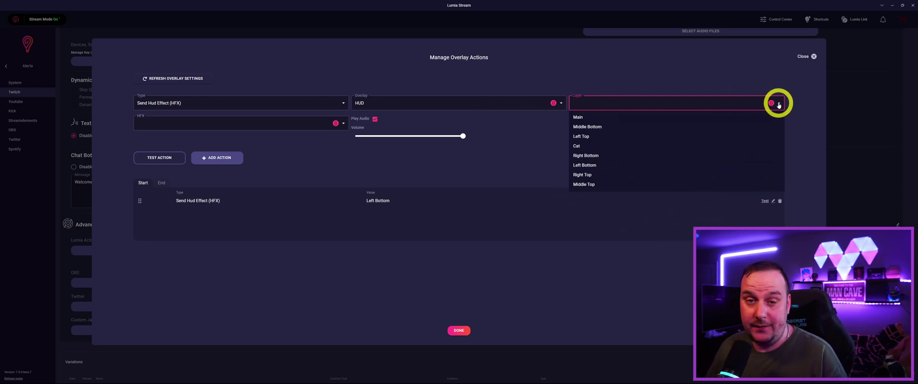
left_click(343, 123)
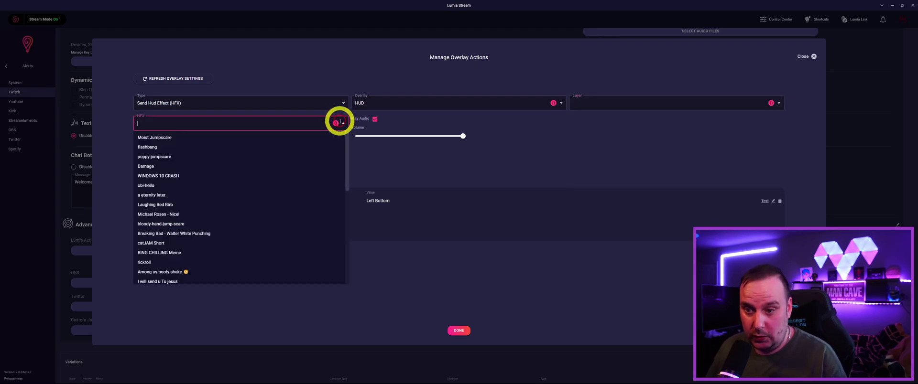
left_click(287, 127)
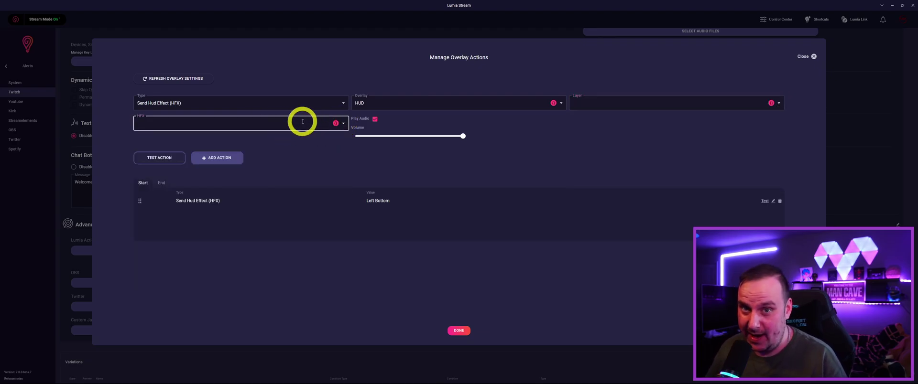
left_click(255, 123)
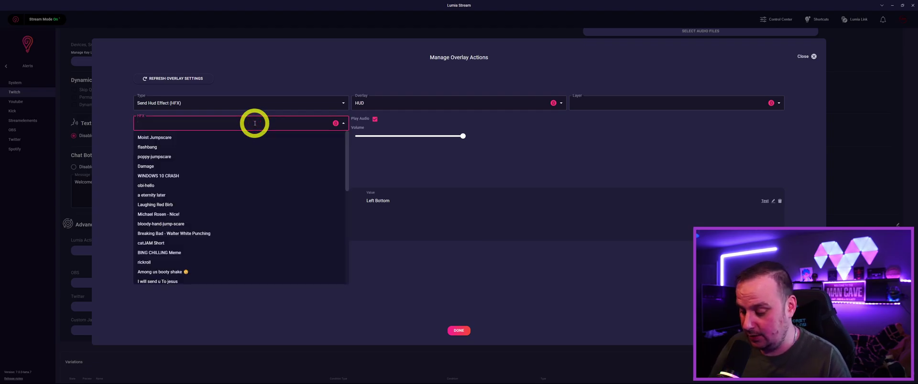
type("ped")
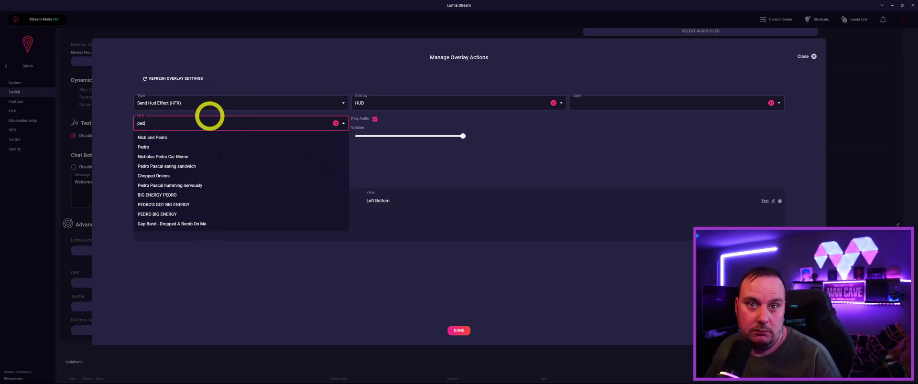
left_click(492, 167)
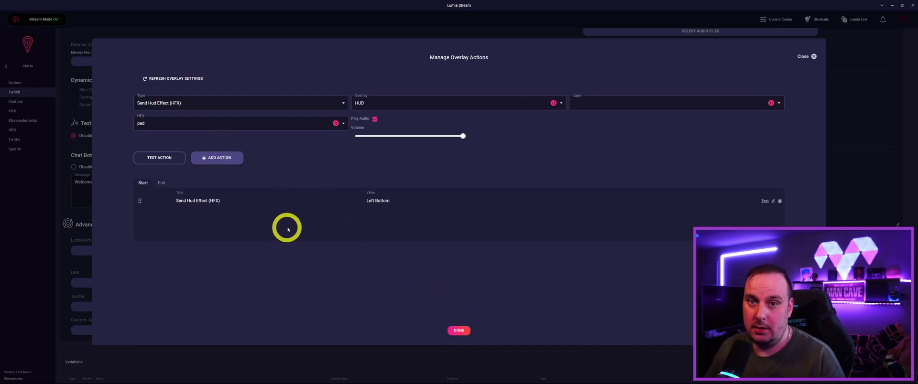
left_click(813, 56)
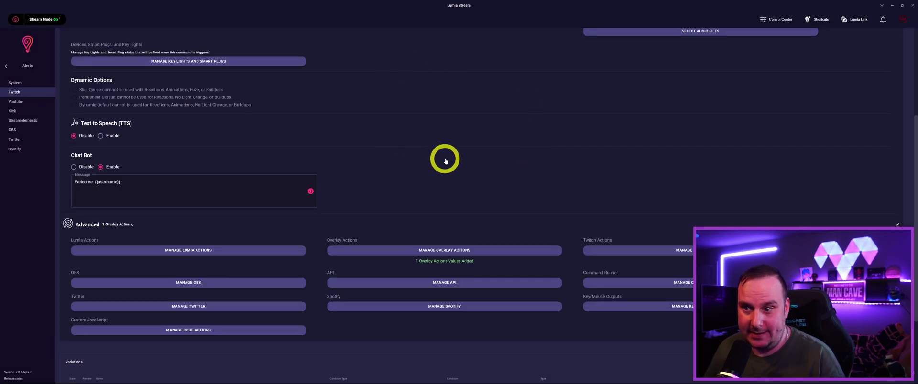
scroll(444, 161, "up", 2)
scroll(445, 162, "up", 1)
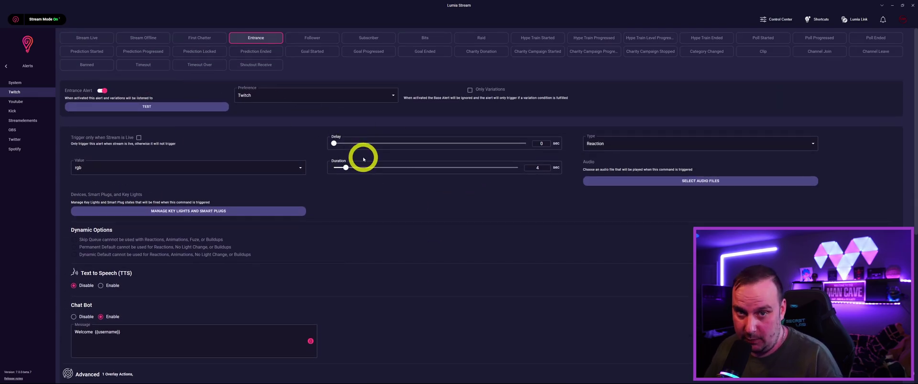
scroll(363, 159, "down", 1)
scroll(369, 159, "down", 4)
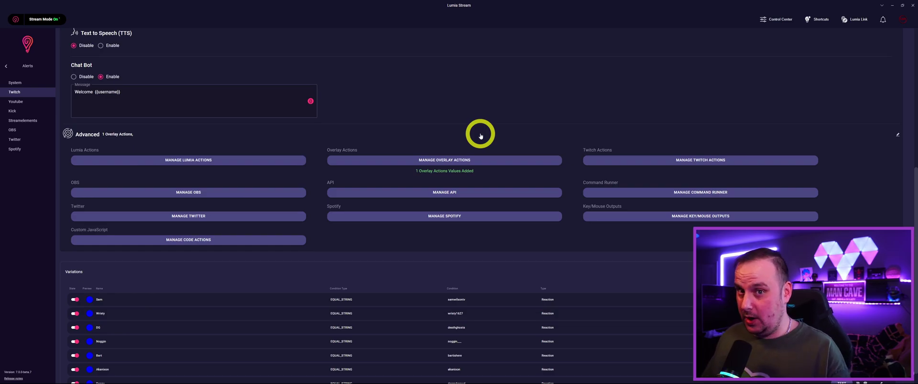
scroll(523, 234, "down", 1)
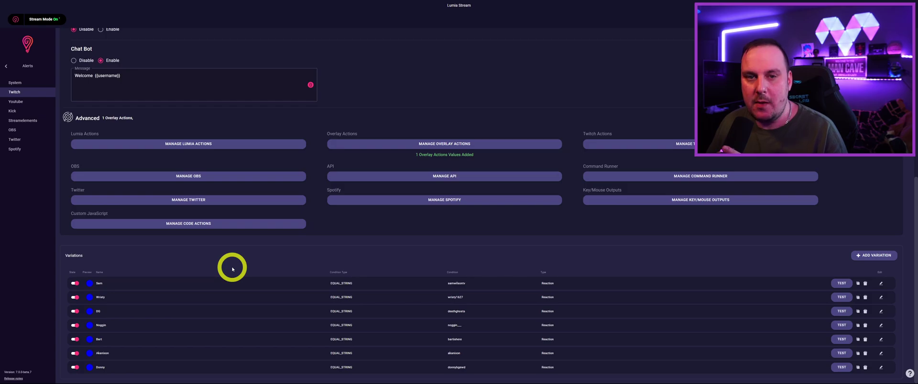
Add a TheBB88 variation with condition Username Equal To thebb88, save it, and refresh
left_click(881, 353)
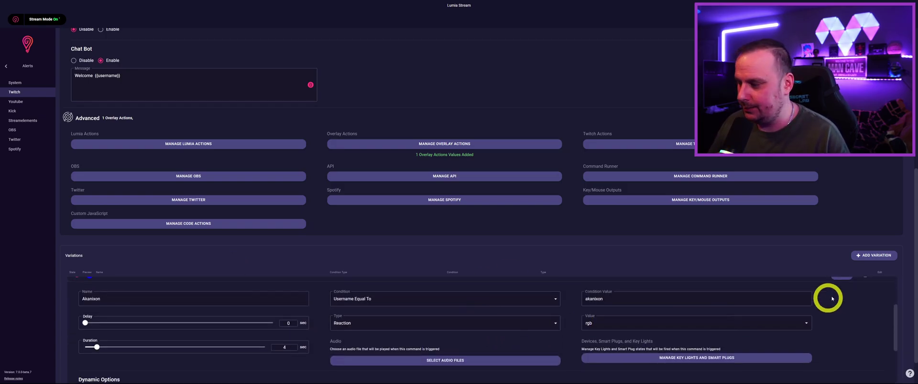
left_click(874, 255)
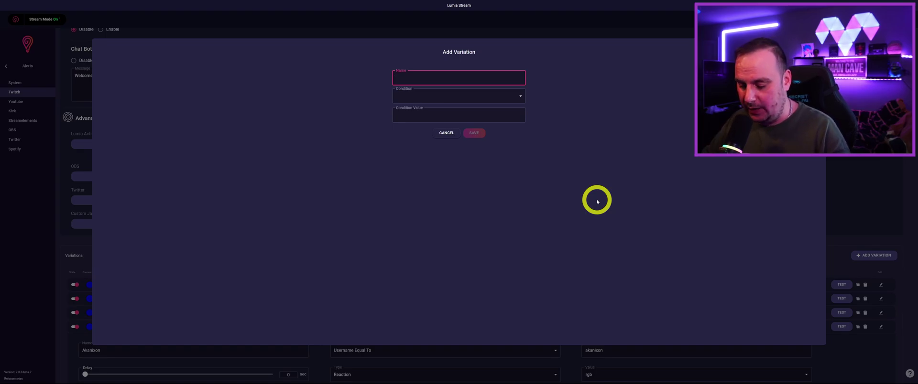
type("TheBB88")
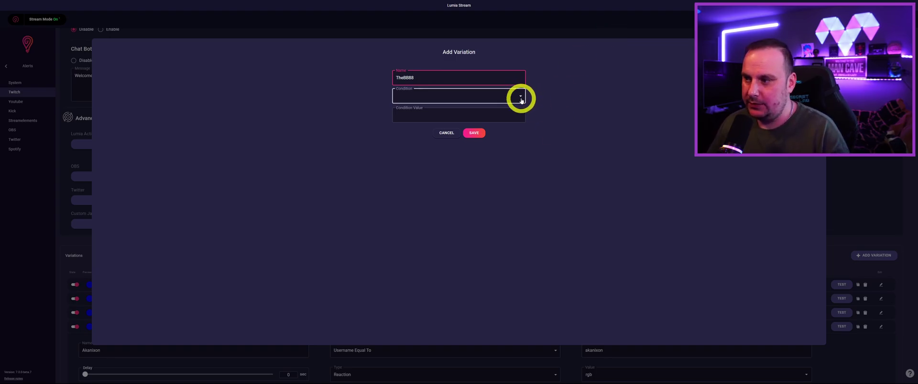
left_click(520, 96)
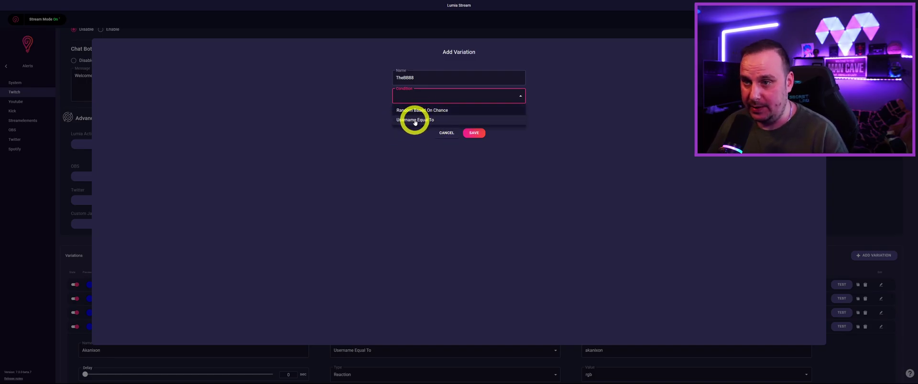
left_click(415, 121)
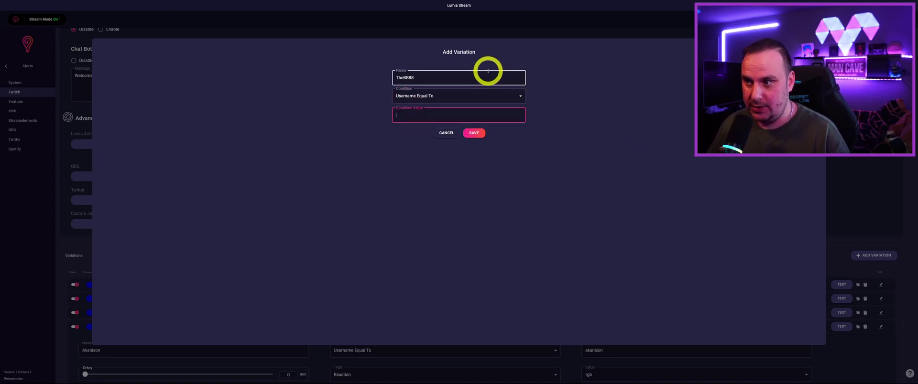
left_click_drag(486, 78, 383, 79)
left_click(416, 116)
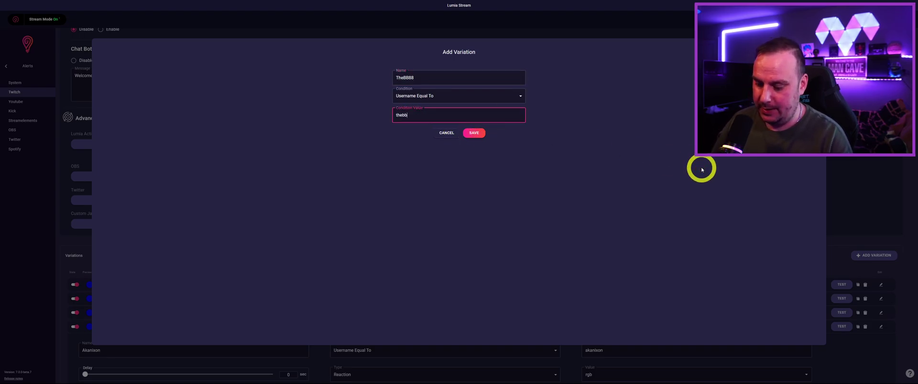
left_click(476, 134)
left_click(581, 372)
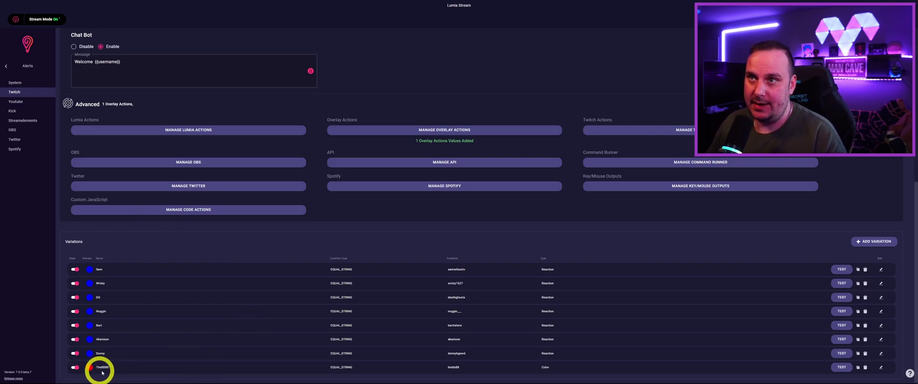
Open the TheBB88 variation's settings showing its red color change and username condition
left_click(881, 369)
scroll(397, 311, "down", 4)
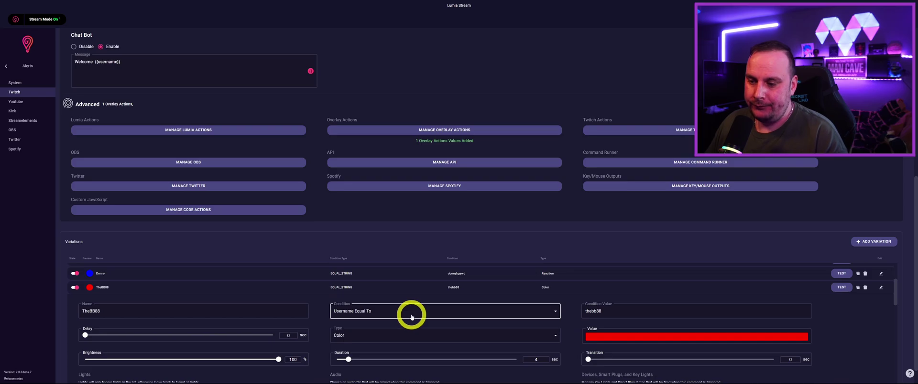
left_click(258, 317)
scroll(258, 317, "down", 1)
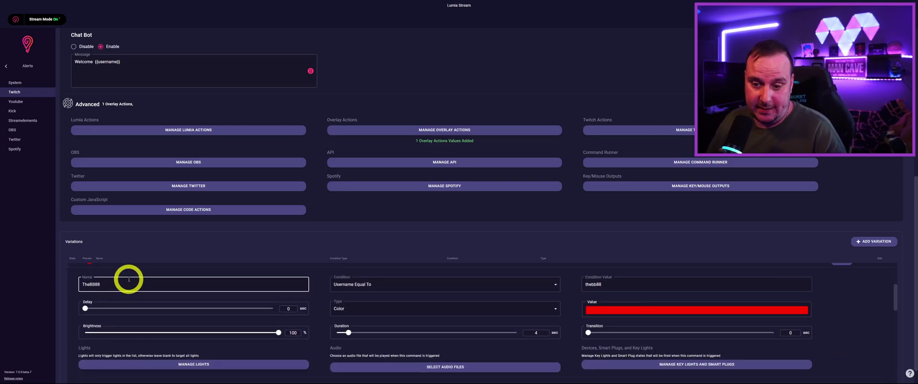
key("Tab")
key("Tab")
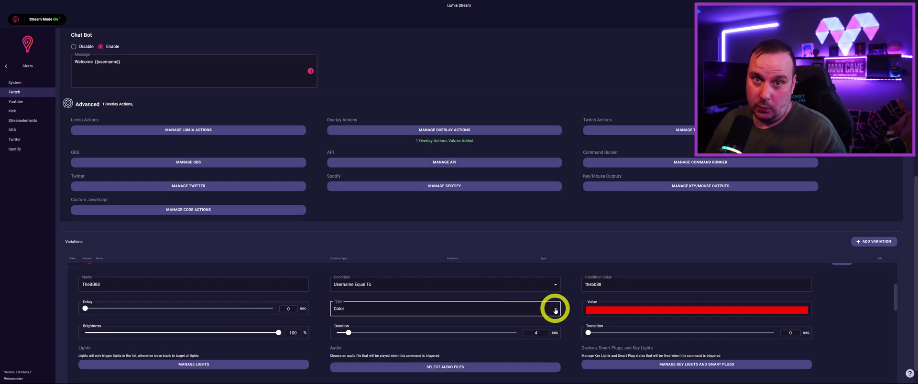
Switch TheBB88's light type to the rgb Reaction, leaving audio files and accessories unset
left_click(556, 310)
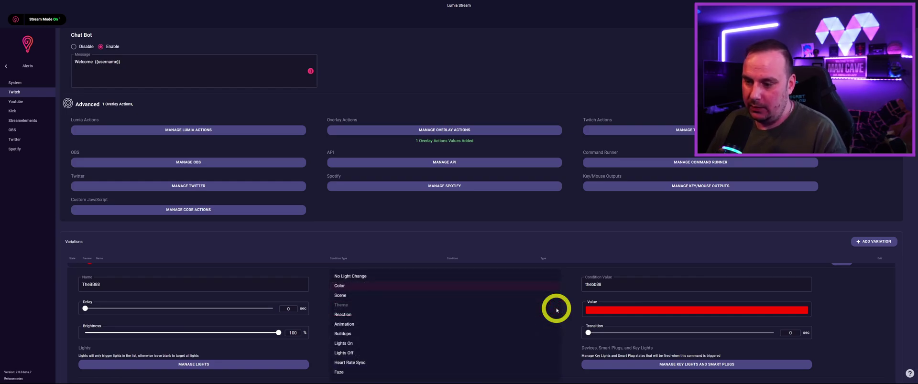
left_click(375, 315)
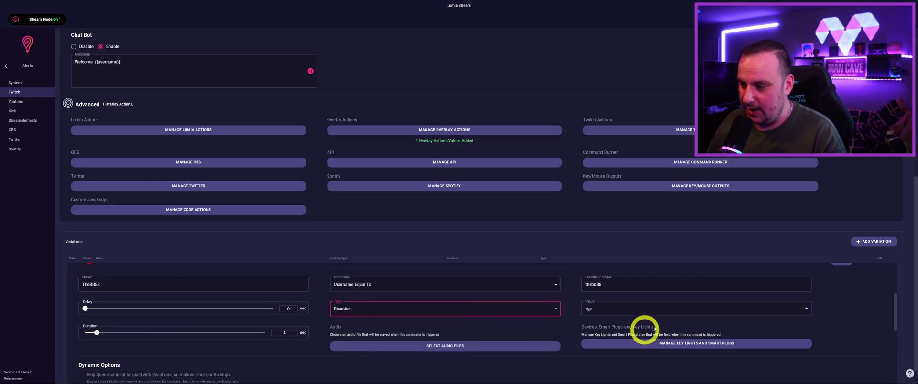
left_click(855, 304)
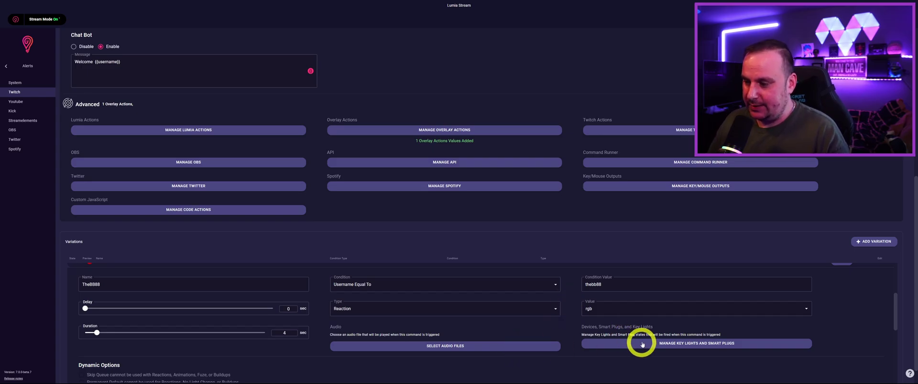
left_click(529, 347)
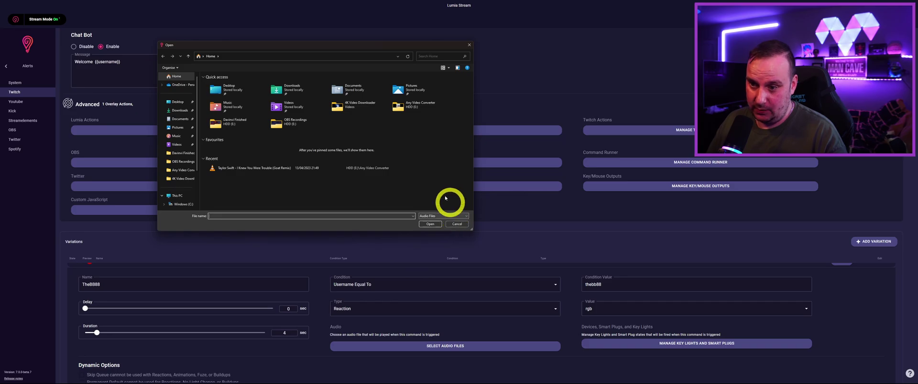
left_click(457, 224)
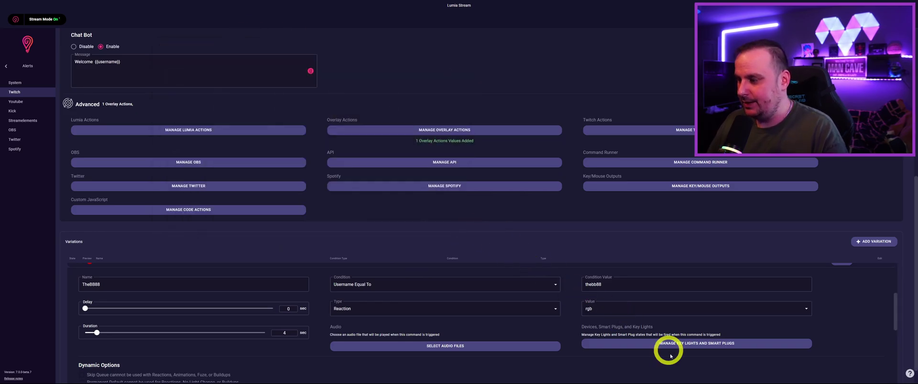
left_click(676, 345)
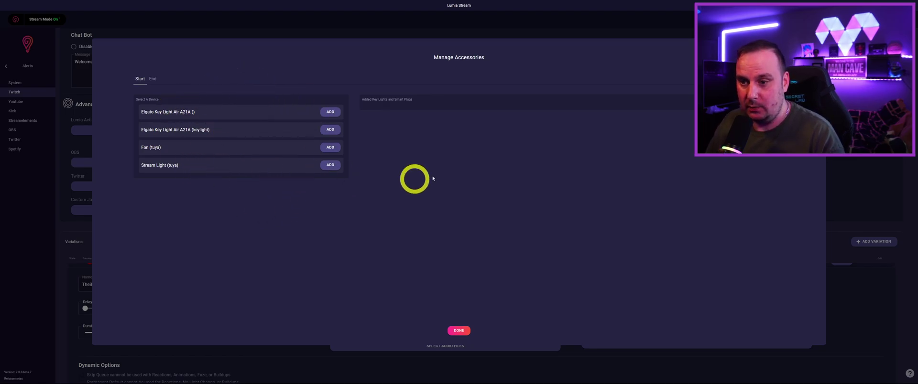
left_click(458, 330)
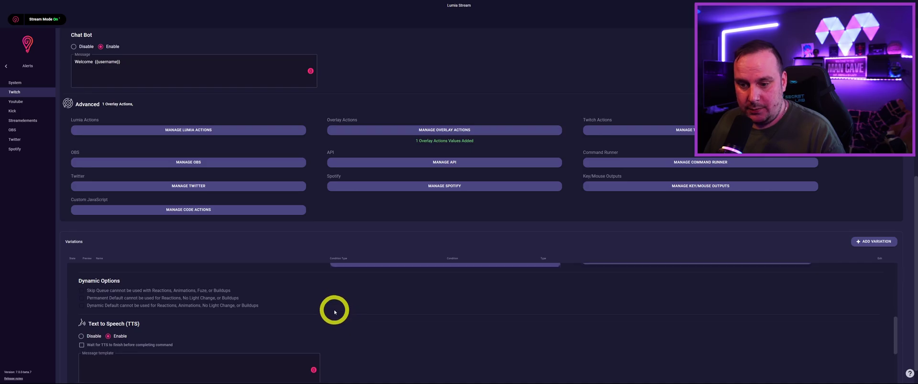
Write the variation's TTS welcome message and preview it in the Brian voice
left_click(156, 316)
type("Welcome in BB")
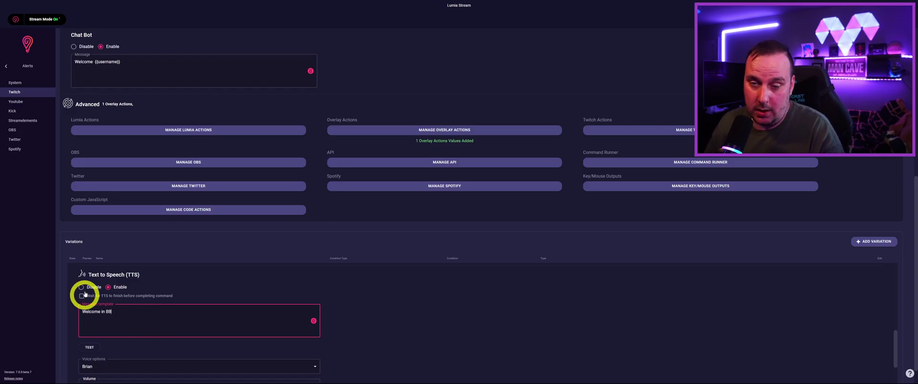
left_click(314, 320)
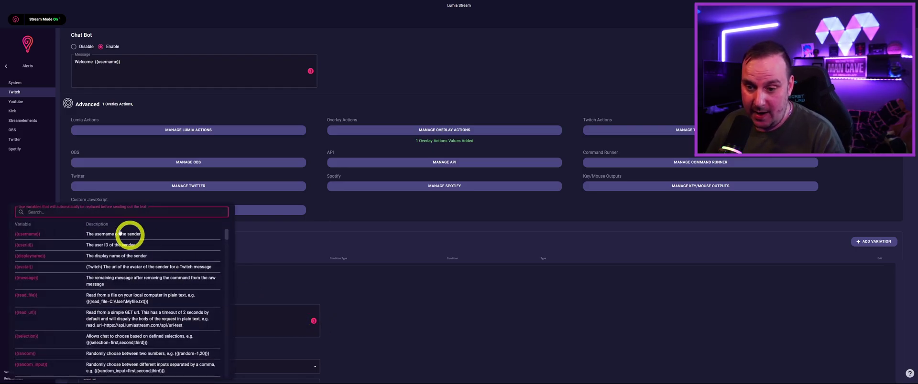
left_click(29, 235)
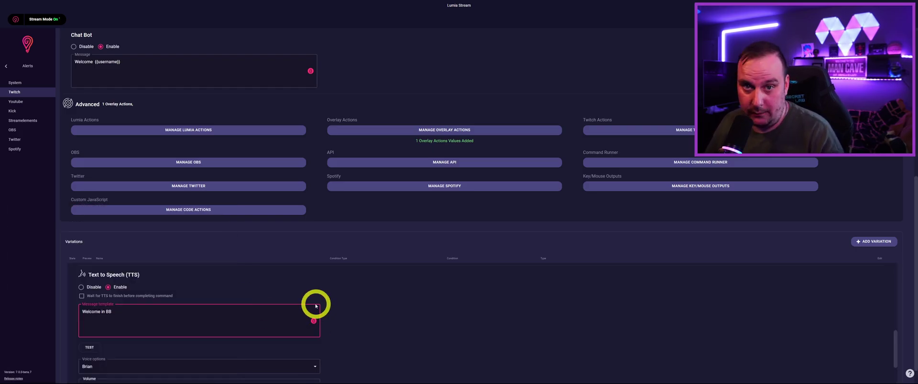
scroll(372, 316, "down", 2)
scroll(376, 309, "down", 1)
left_click(97, 277)
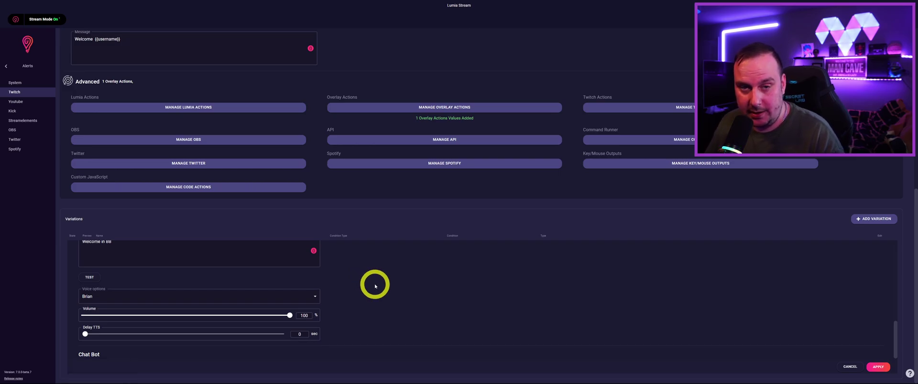
scroll(383, 279, "down", 1)
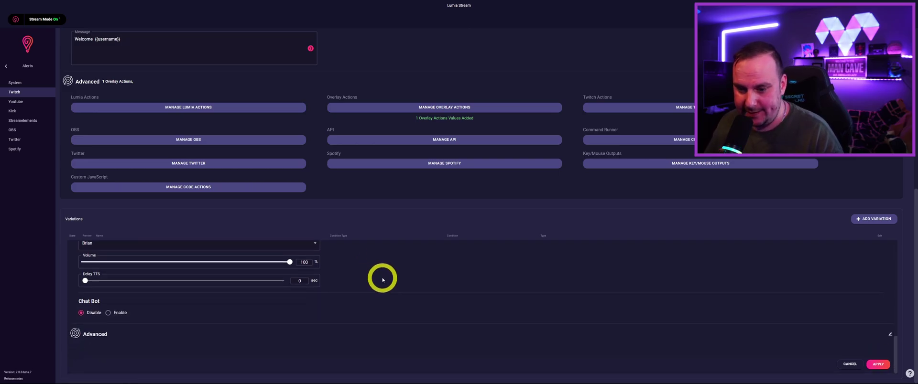
Enable the chat bot and enter the message 'Oh no its BB everyone hide'
left_click(108, 313)
scroll(206, 317, "down", 1)
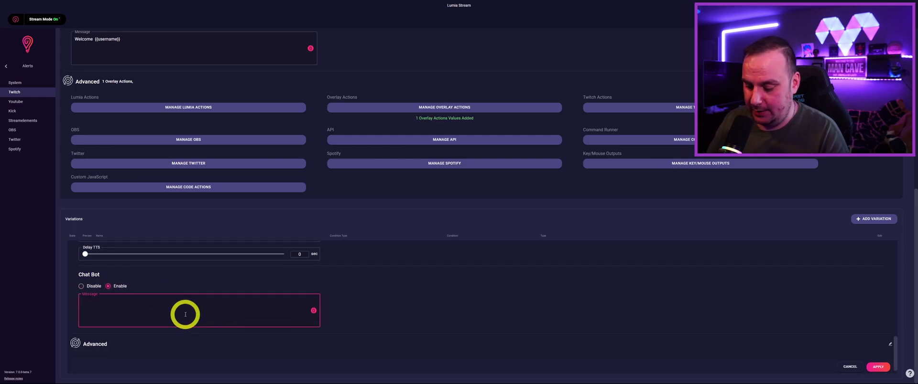
type("Oh no its BB everyone h")
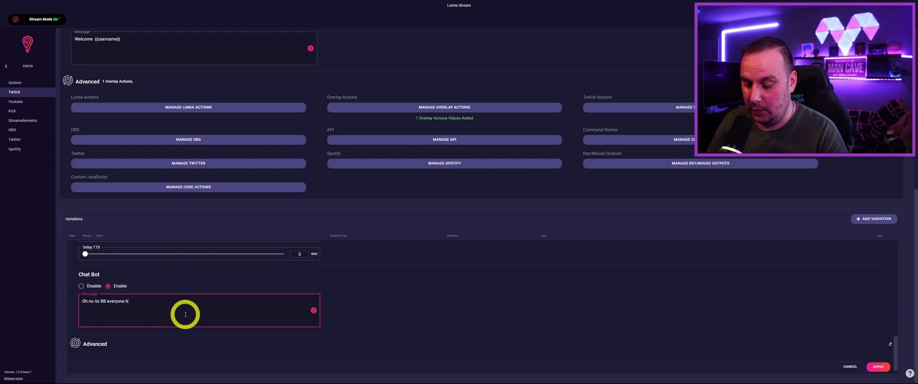
key("BackSpace")
key("BackSpace")
type("e")
scroll(186, 315, "down", 1)
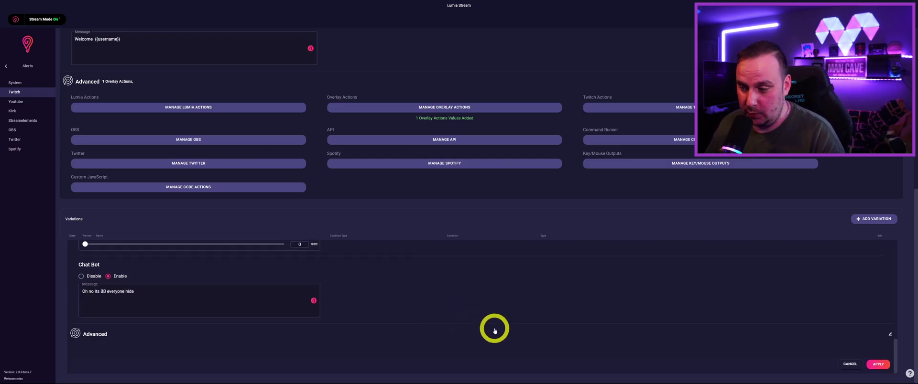
Start a Send Hud Effect (HFX) overlay action on the HUD overlay for the variation
scroll(496, 336, "down", 2)
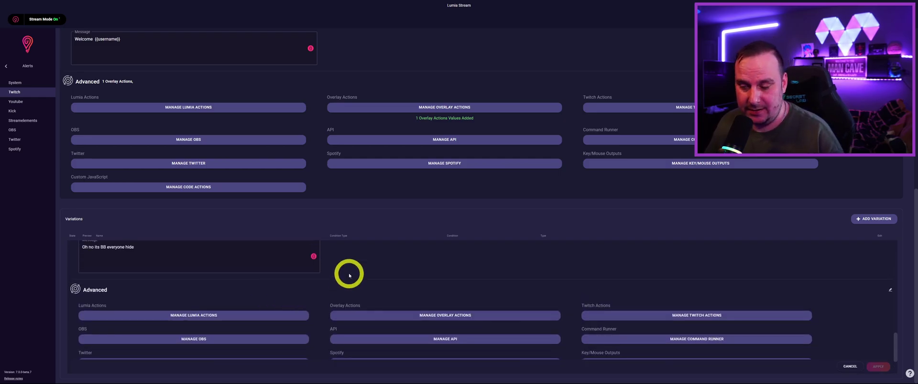
scroll(353, 276, "up", 1)
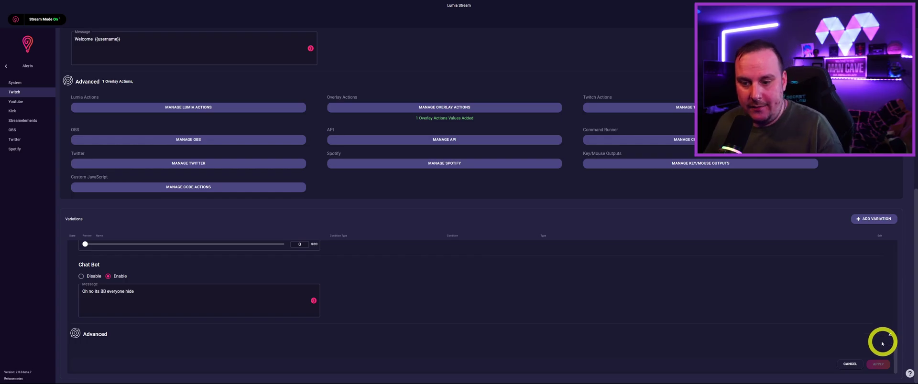
scroll(228, 338, "down", 1)
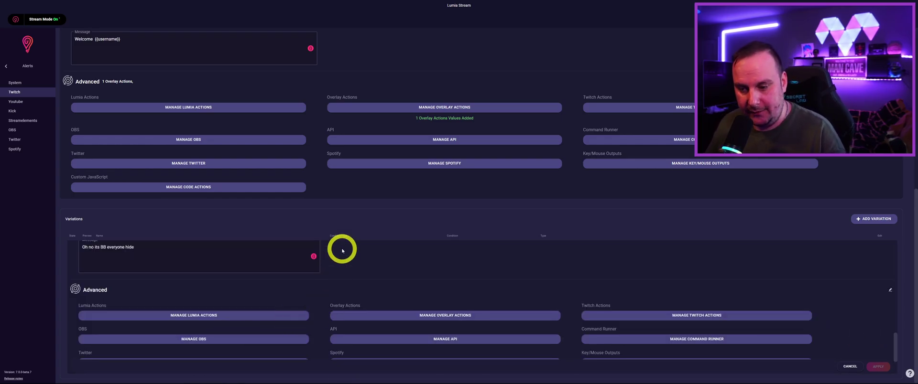
scroll(397, 286, "down", 1)
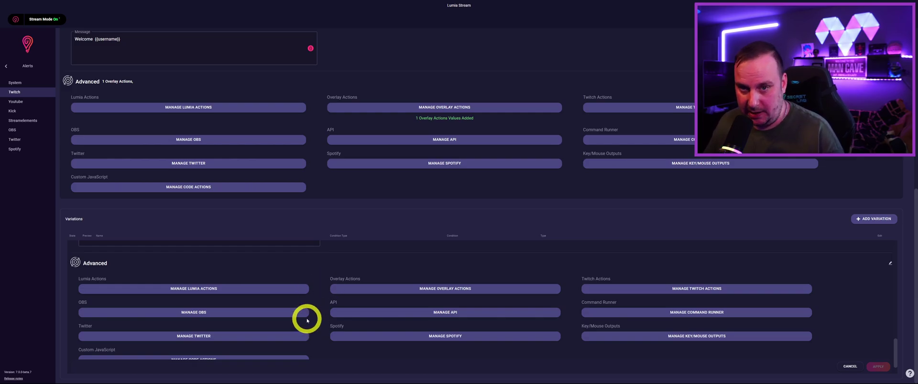
scroll(306, 316, "down", 1)
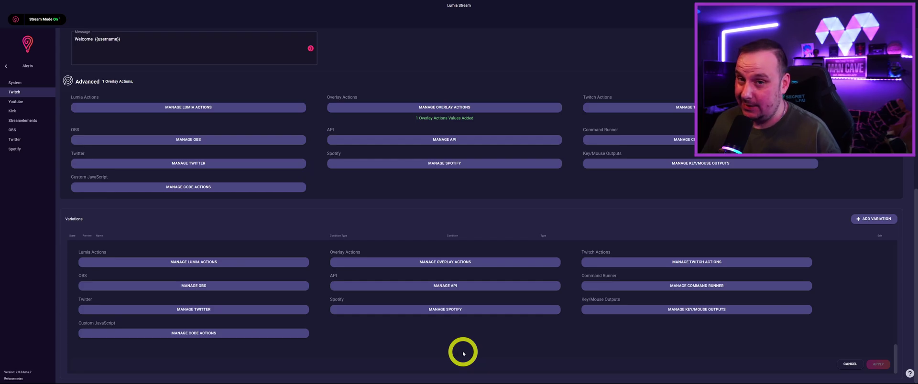
left_click(468, 262)
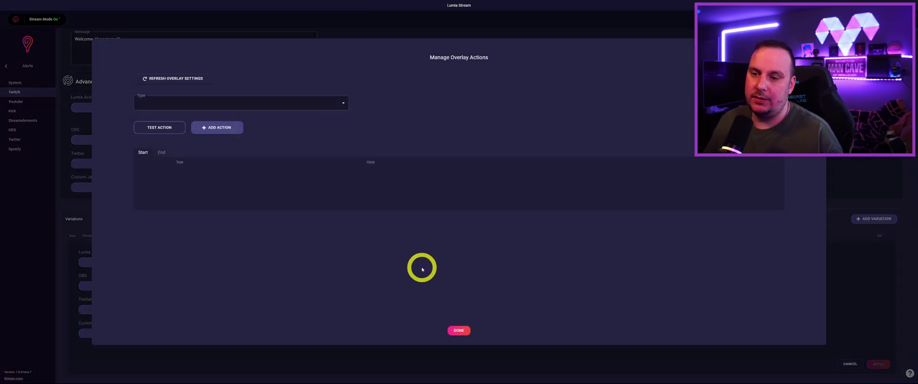
left_click(344, 104)
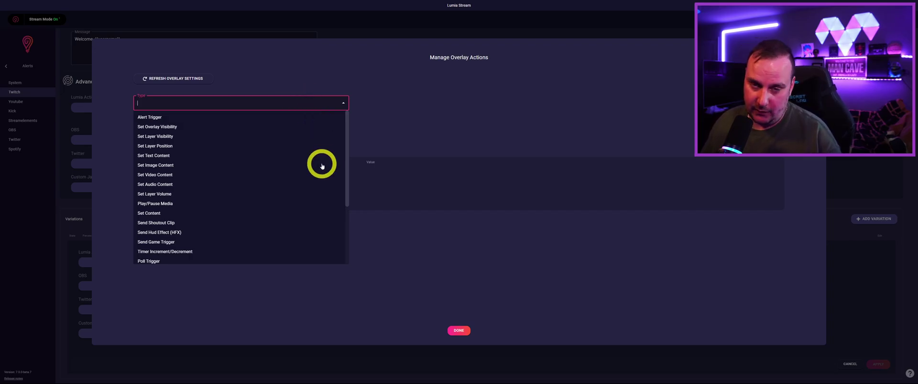
left_click(160, 232)
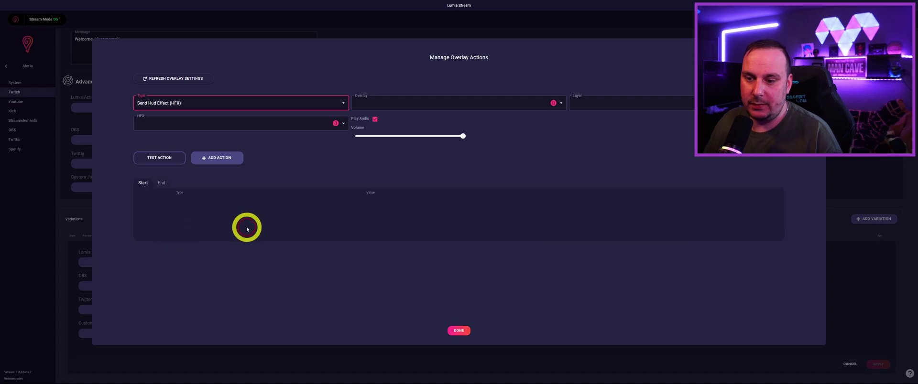
left_click(560, 103)
left_click(361, 203)
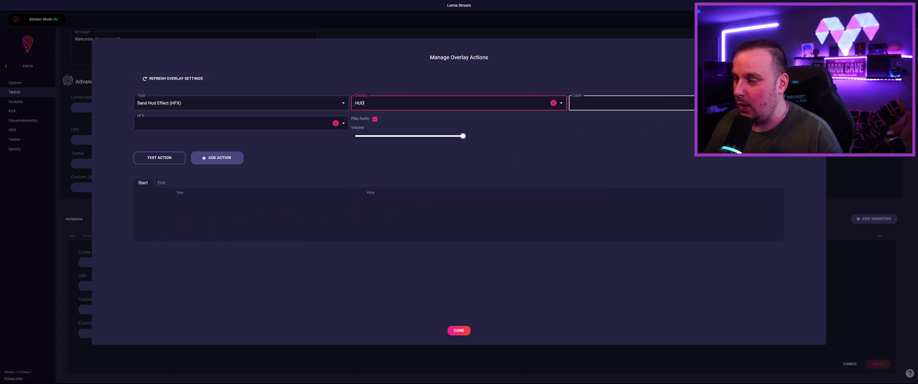
Put the Hasbulla eating effect on the Left Top layer and add the action
left_click(713, 103)
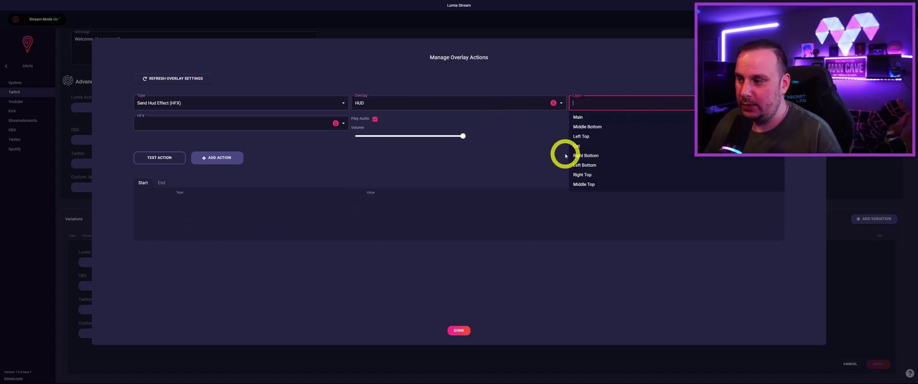
left_click(587, 138)
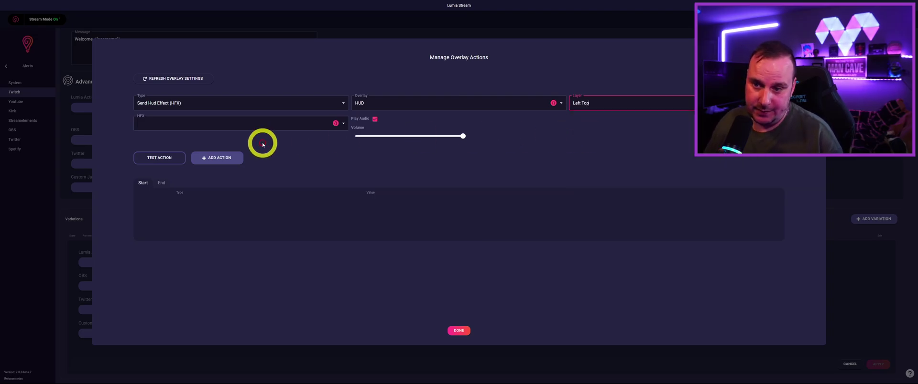
left_click(158, 123)
type("has")
left_click(151, 138)
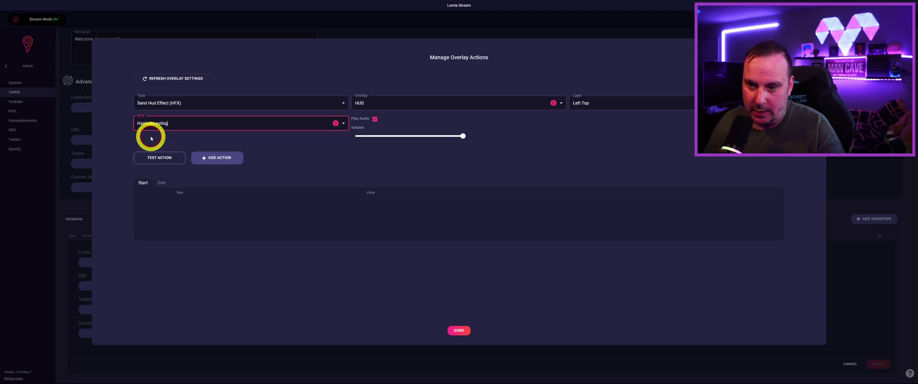
left_click(238, 162)
left_click(461, 331)
Reopen the TheBB88 variation and expand its advanced actions
left_click(889, 367)
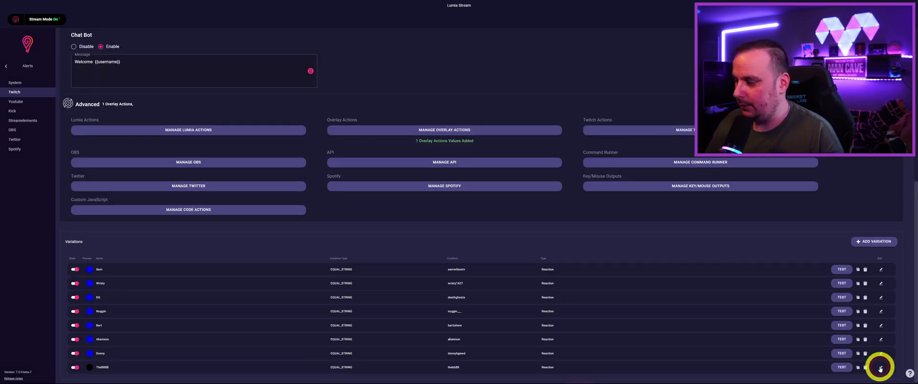
left_click(593, 374)
scroll(587, 316, "down", 5)
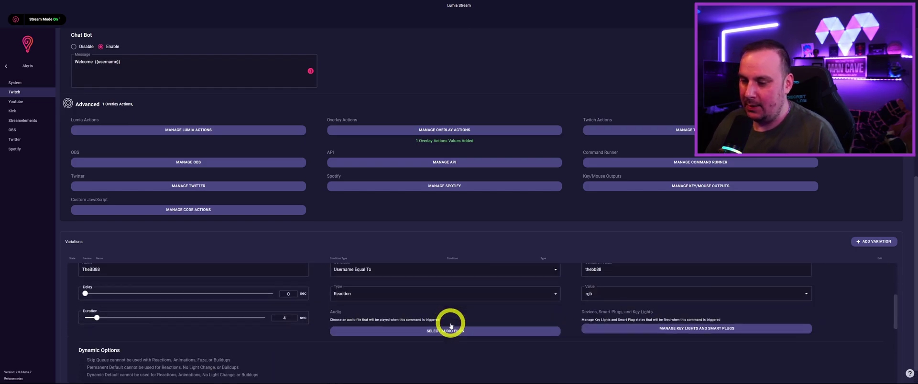
scroll(482, 339, "down", 3)
scroll(478, 339, "down", 3)
scroll(410, 331, "down", 2)
left_click(411, 331)
scroll(526, 320, "down", 2)
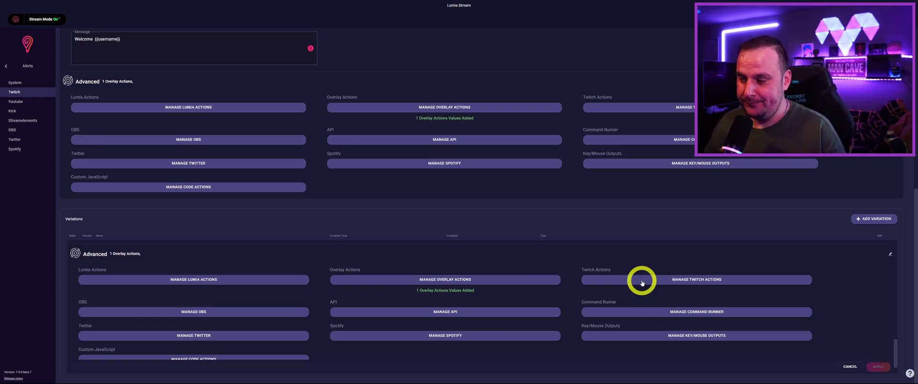
Add a Twitch Shoutout action with {{username}} as the target user
left_click(642, 283)
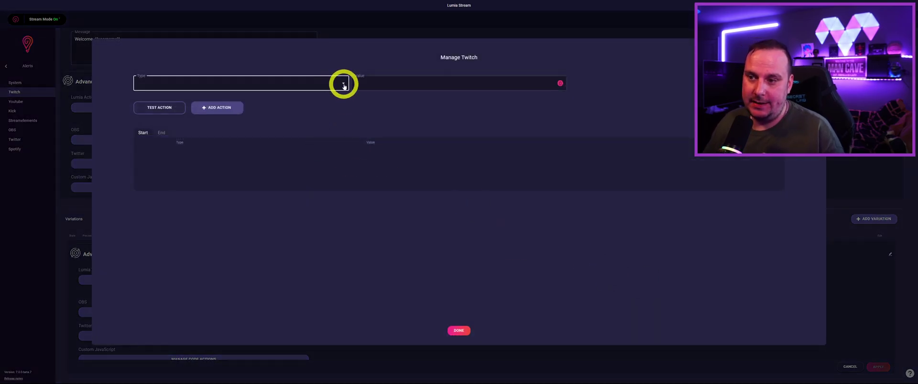
left_click(344, 86)
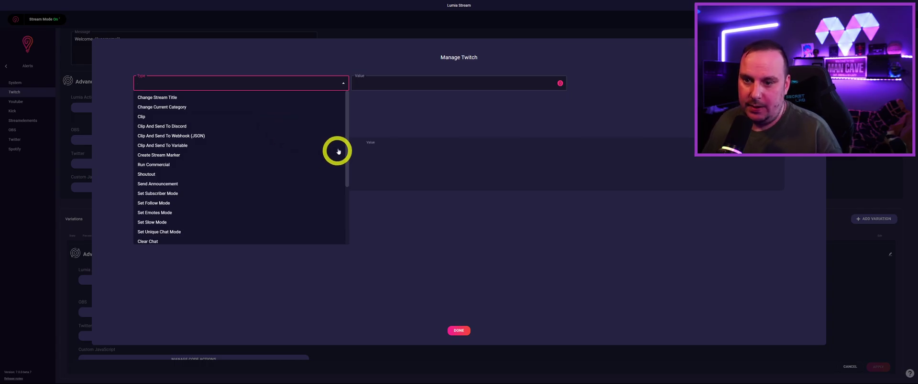
left_click_drag(348, 144, 351, 202)
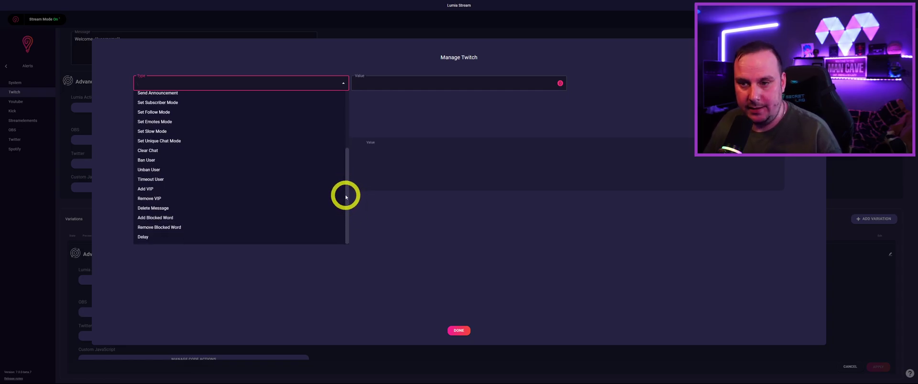
left_click_drag(347, 196, 335, 139)
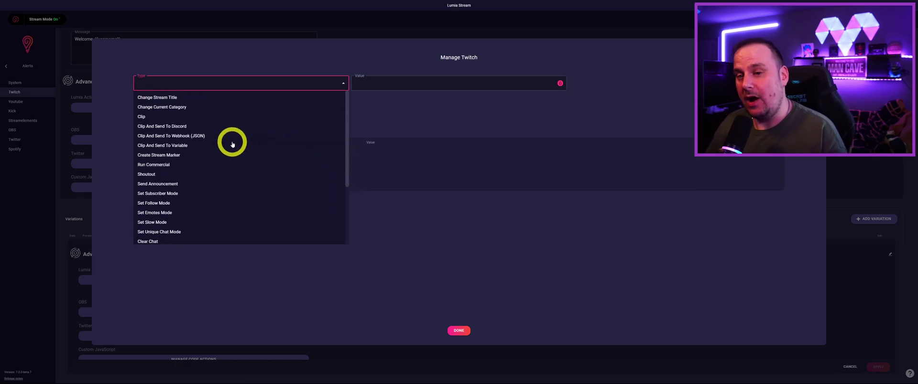
left_click(155, 177)
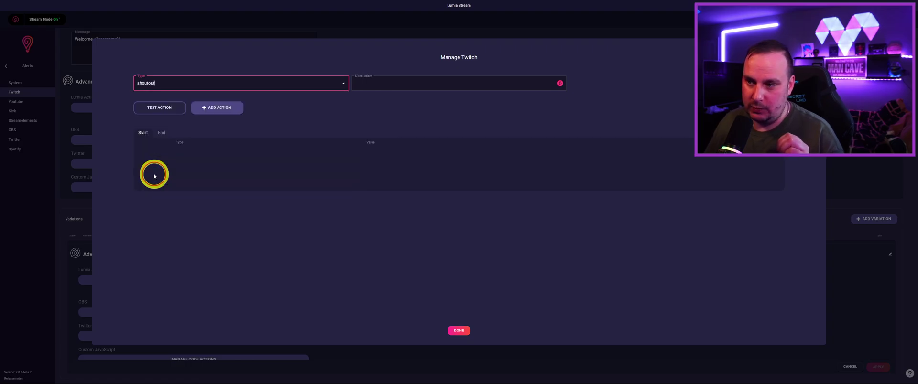
left_click(560, 84)
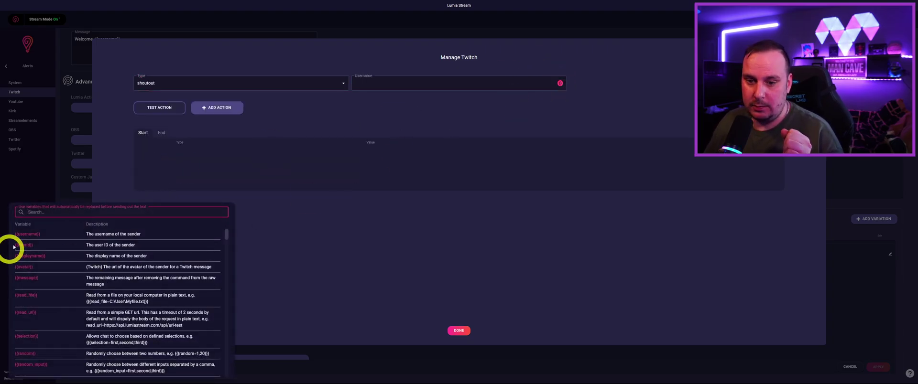
left_click(25, 234)
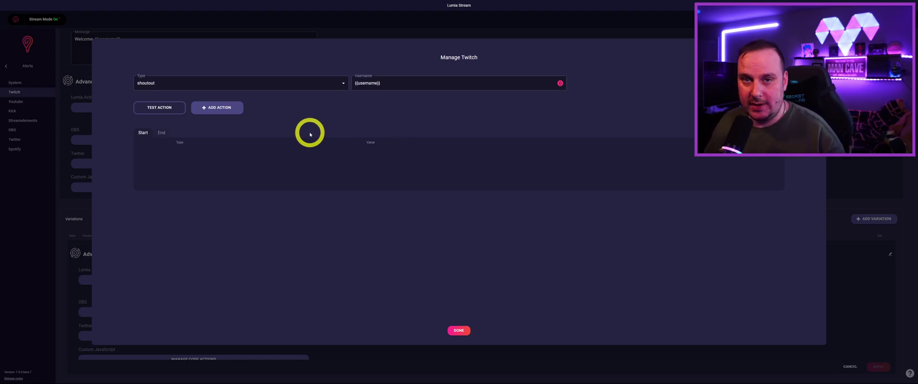
left_click(226, 107)
Close the Twitch actions, apply the TheBB88 variation, and test-fire it
left_click(458, 331)
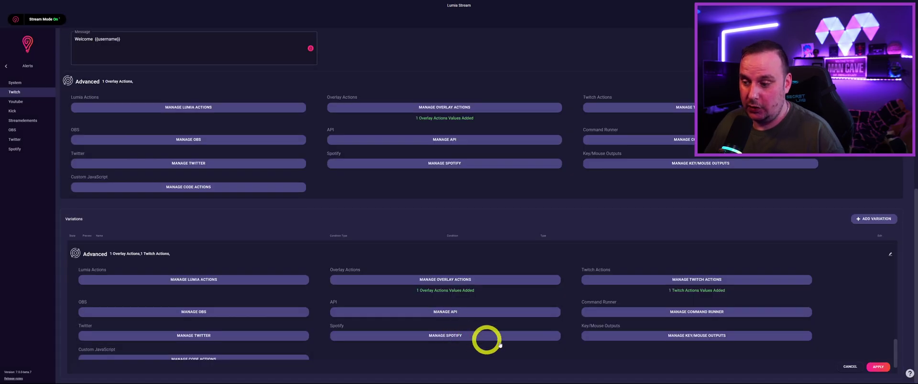
left_click(881, 369)
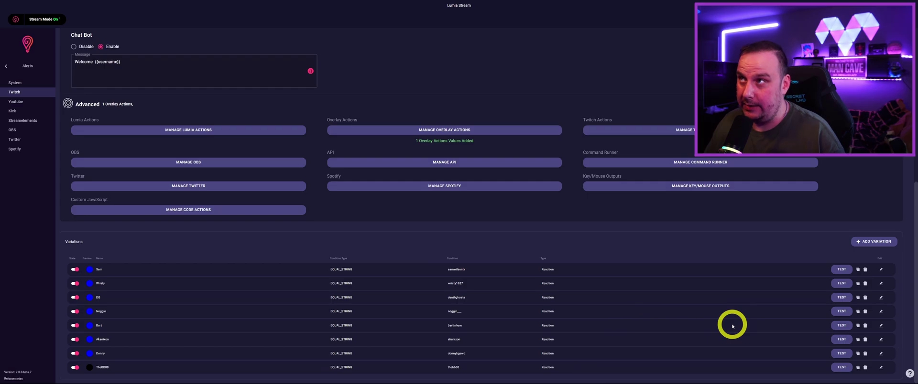
left_click(842, 368)
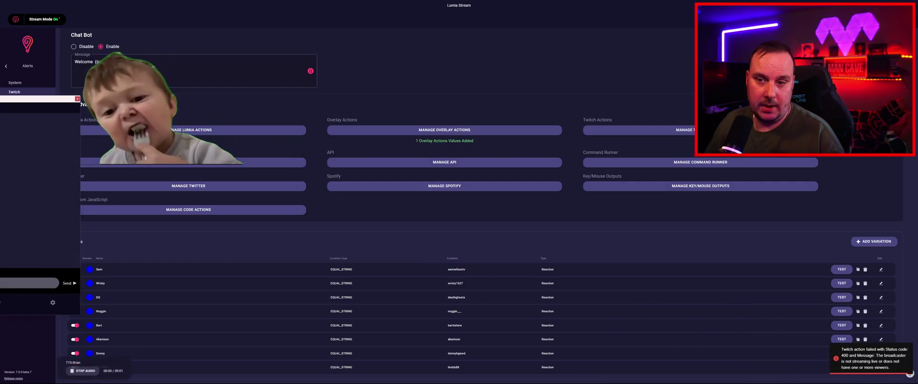